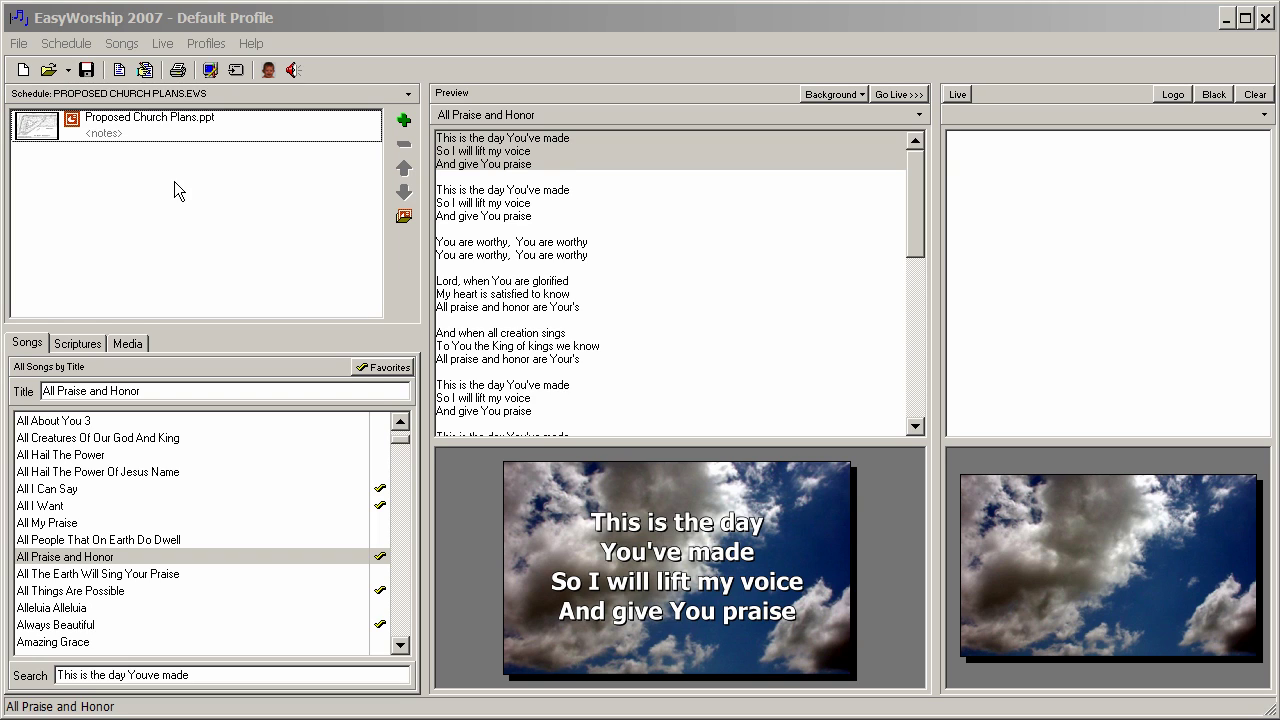
Preview the scheduled Proposed Church Plans.ppt presentation and look through its slides down to the exterior elevations
click(155, 128)
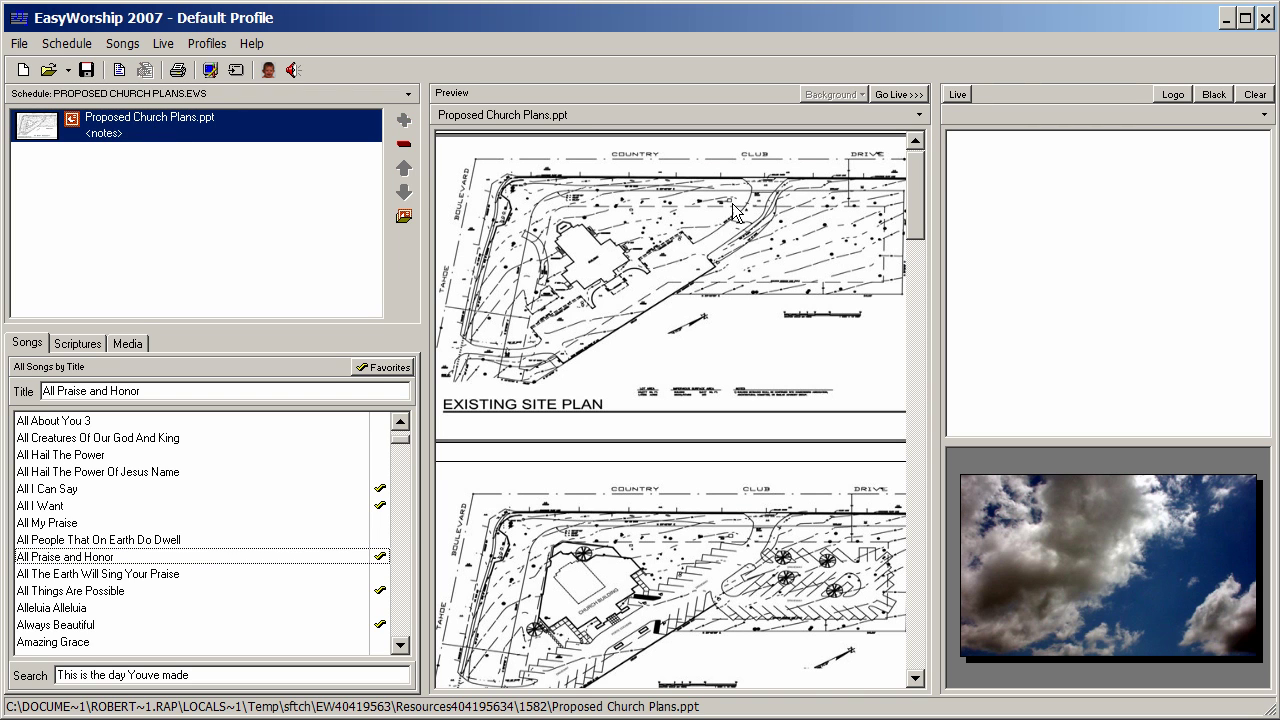
drag(917, 222, 916, 326)
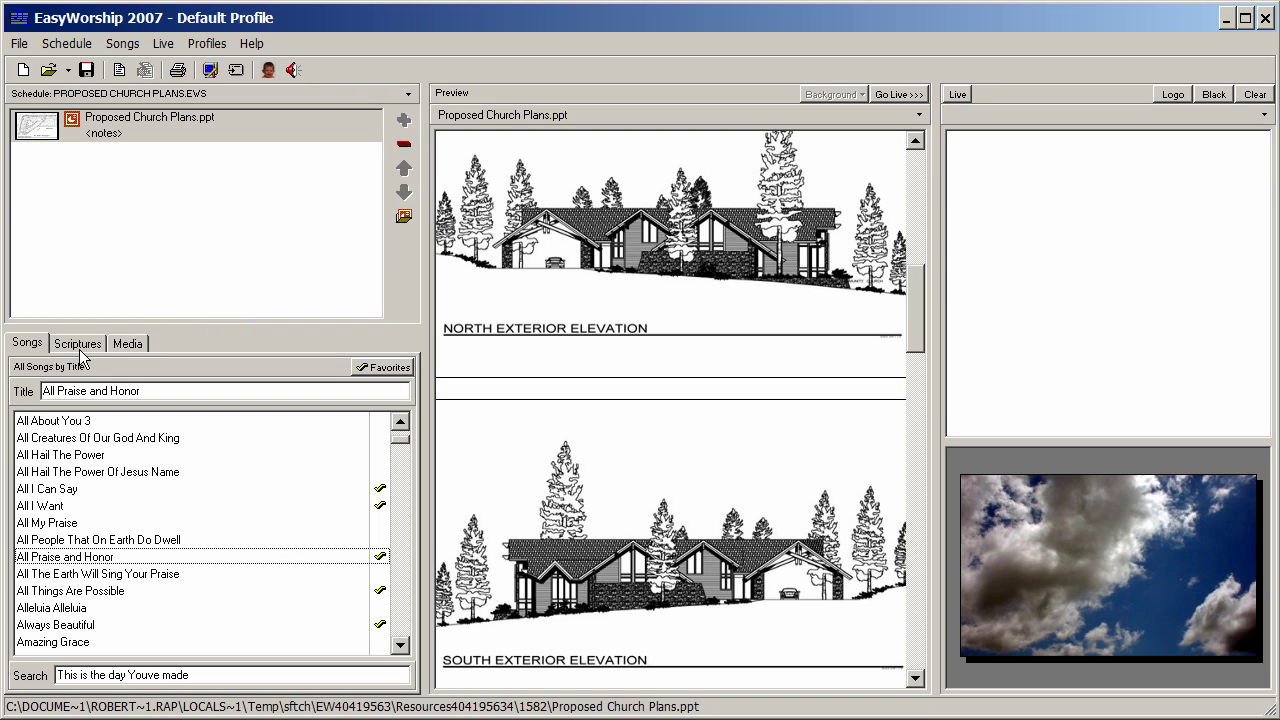
Add the Solar Tube.wmv video from the media library to the schedule and remove it again
click(135, 344)
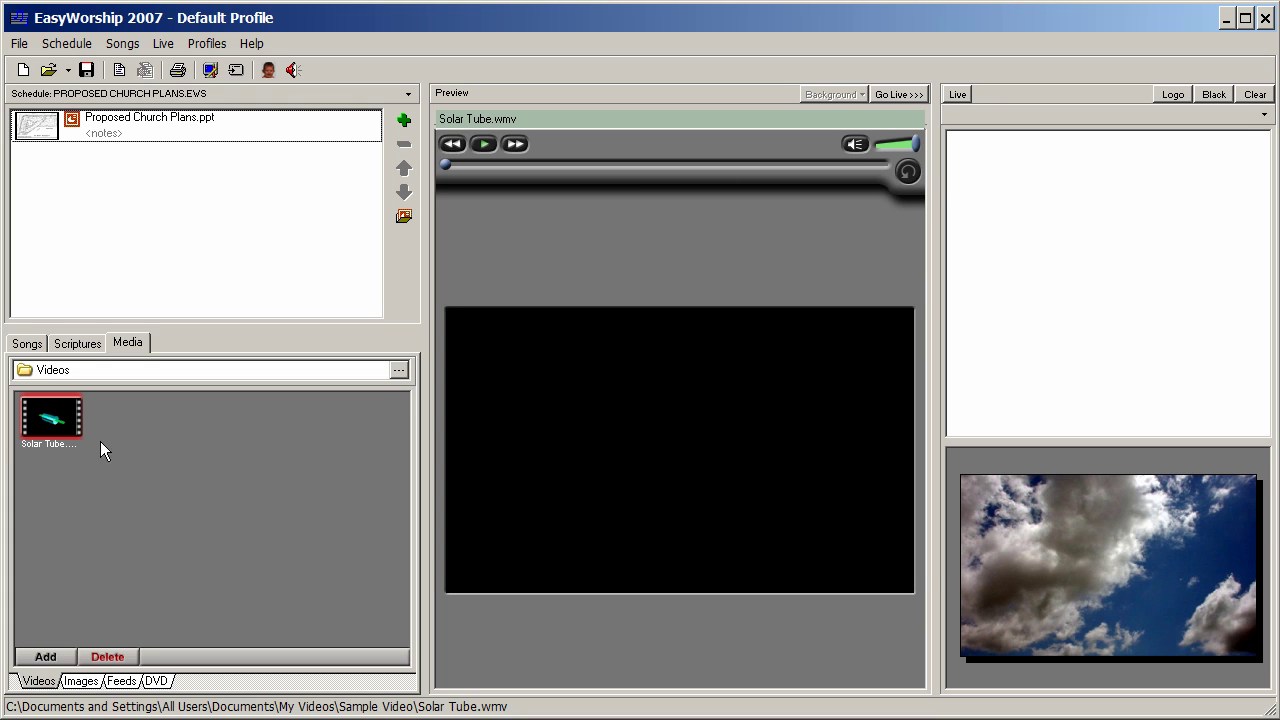
drag(59, 424, 90, 250)
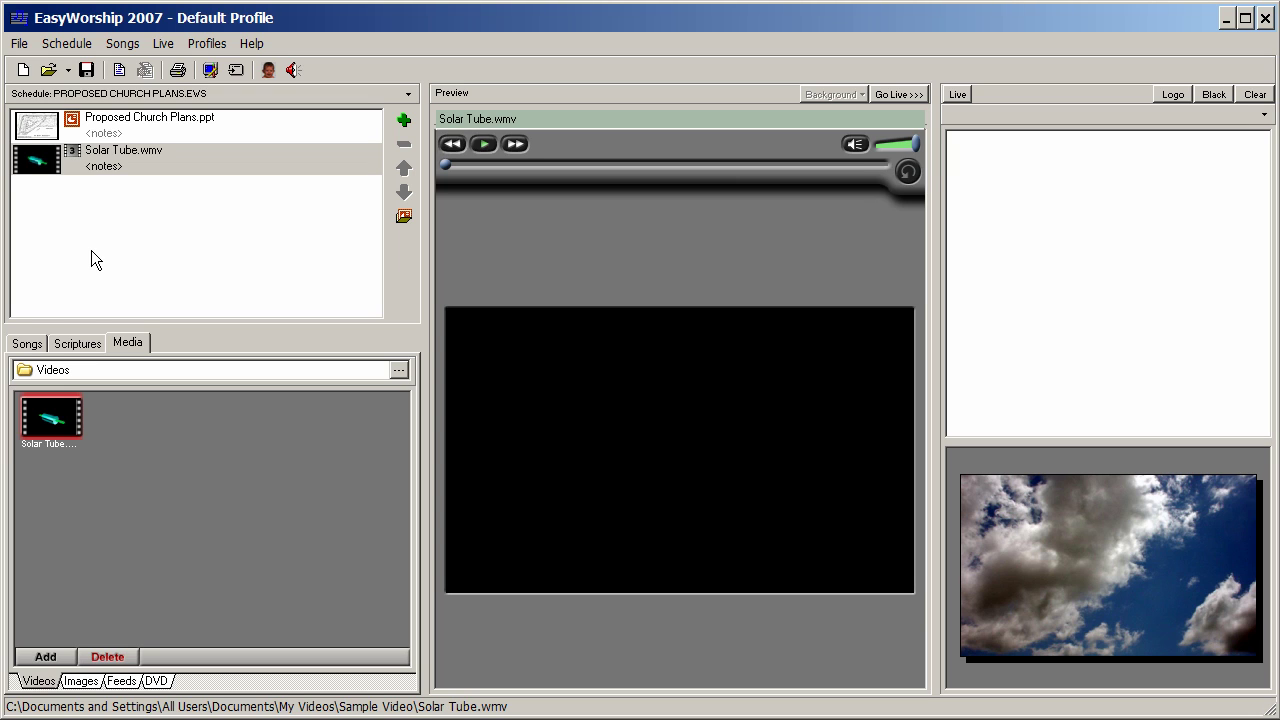
click(148, 163)
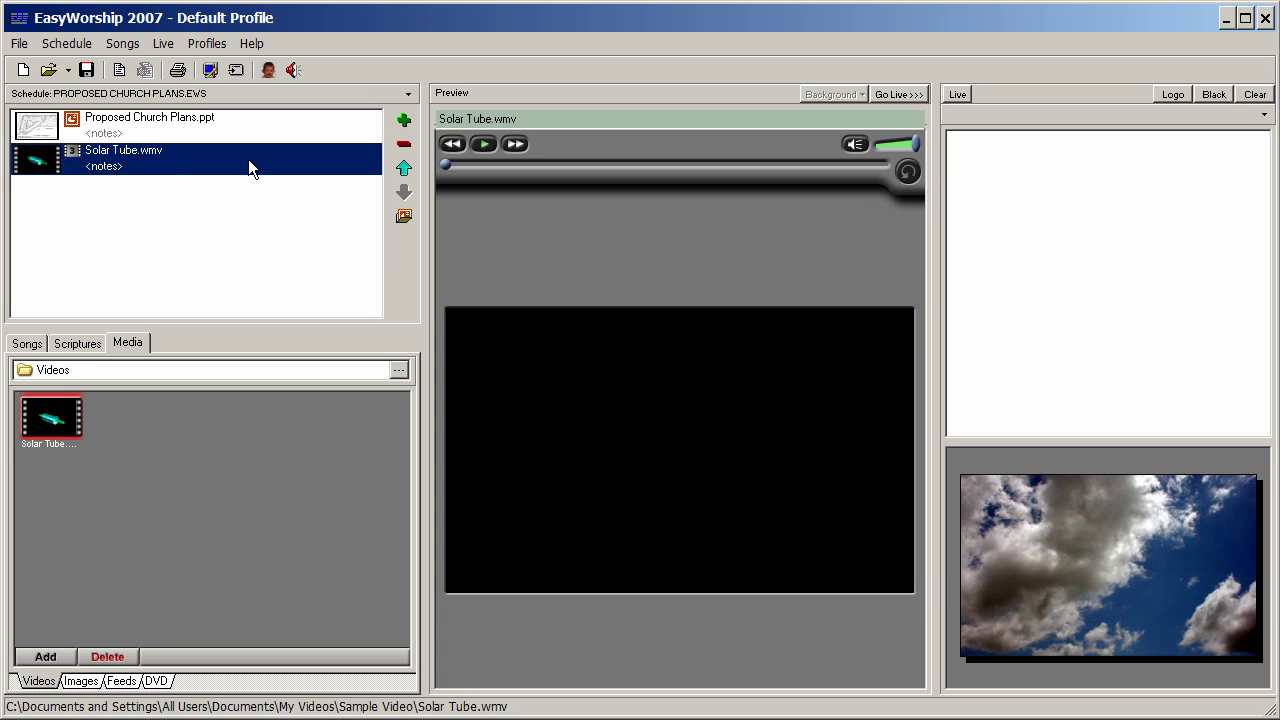
click(404, 146)
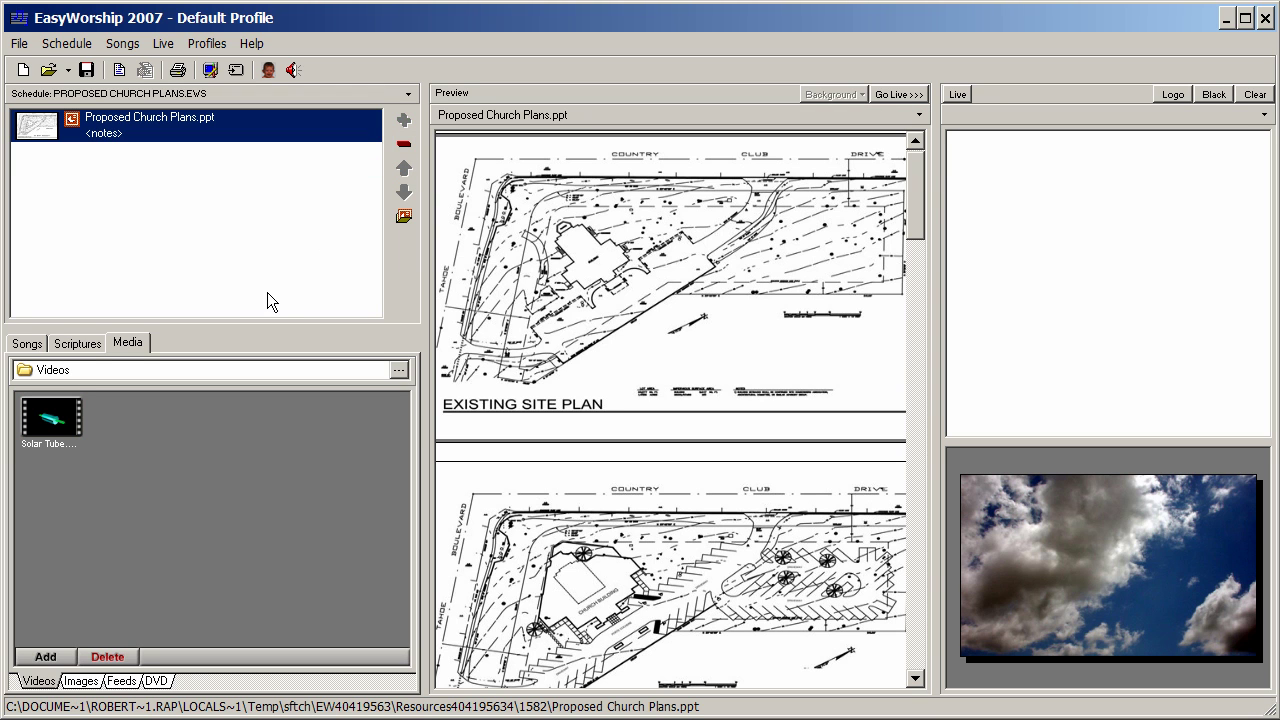
Start a new DVD clip from the DVDBUILDER disc and name it "Baptism 2005"
click(157, 682)
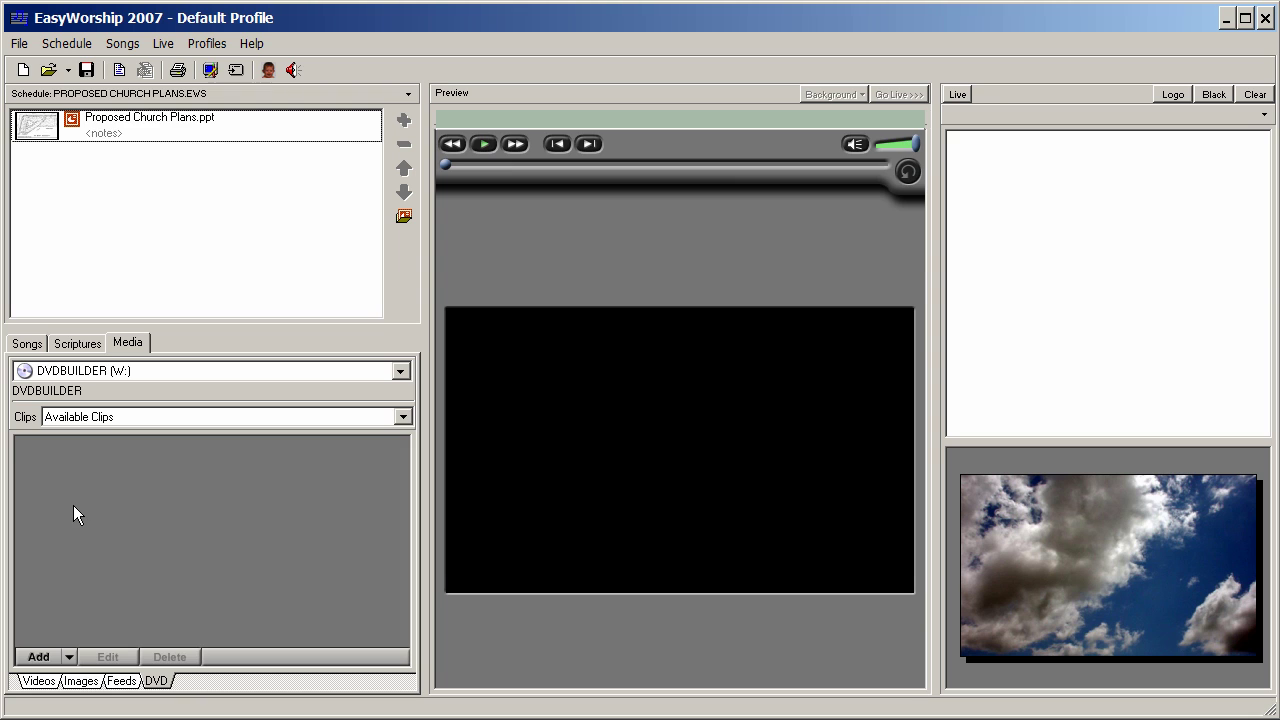
click(41, 653)
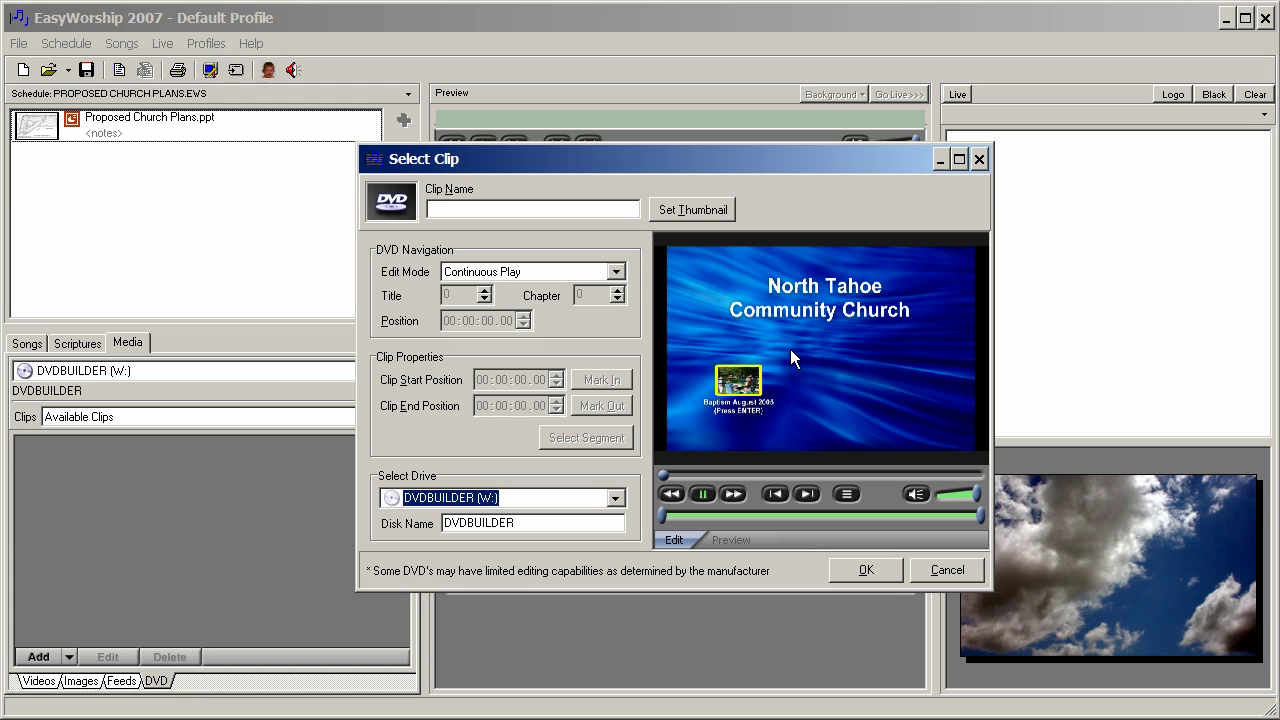
click(526, 210)
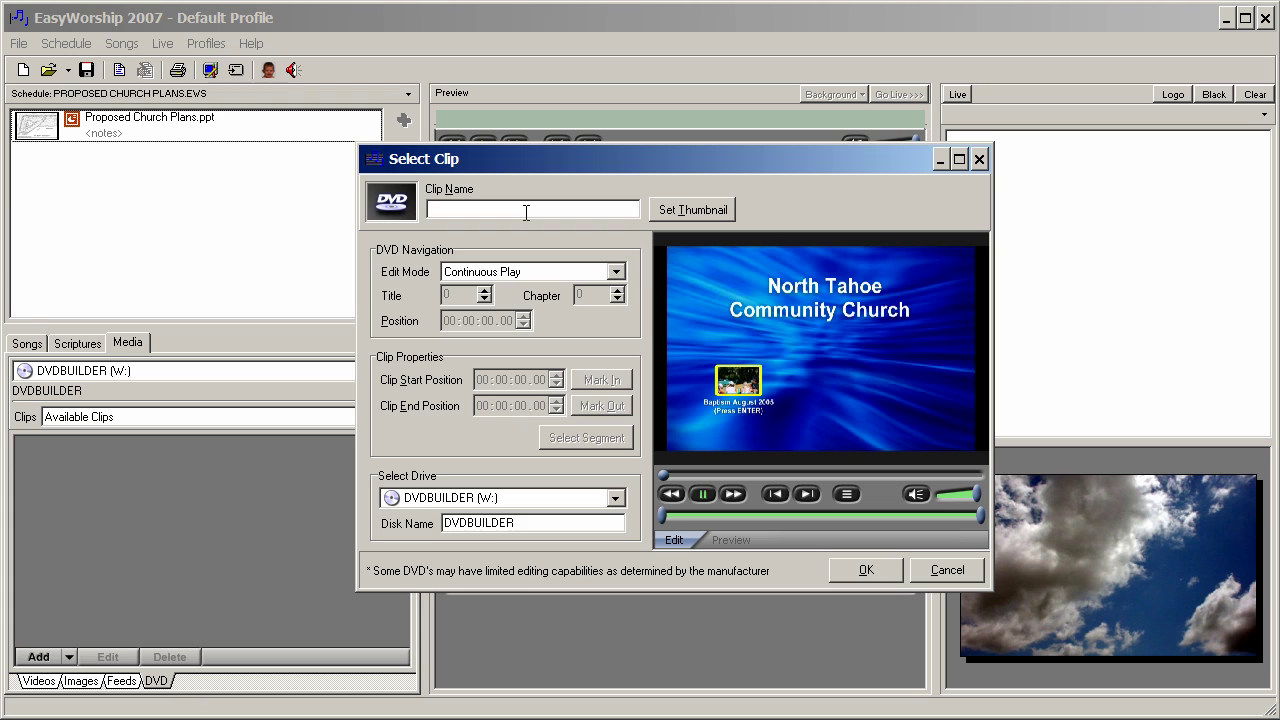
text(B)
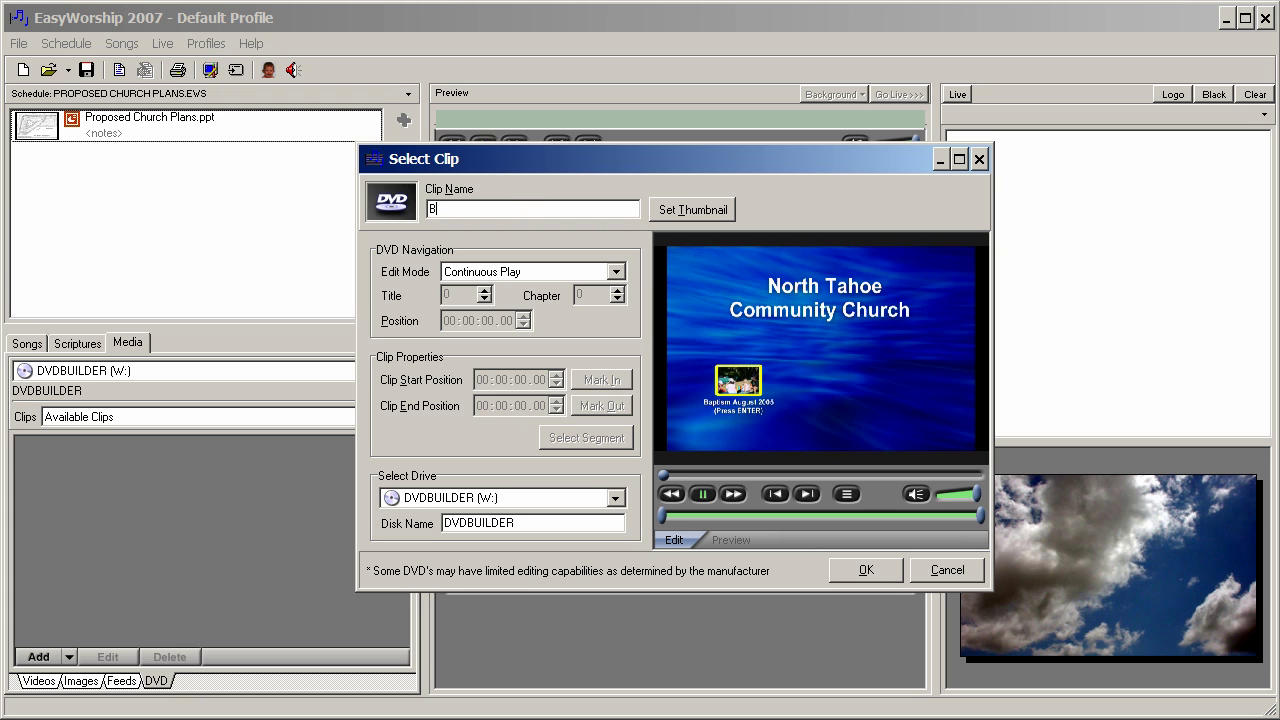
text(apt)
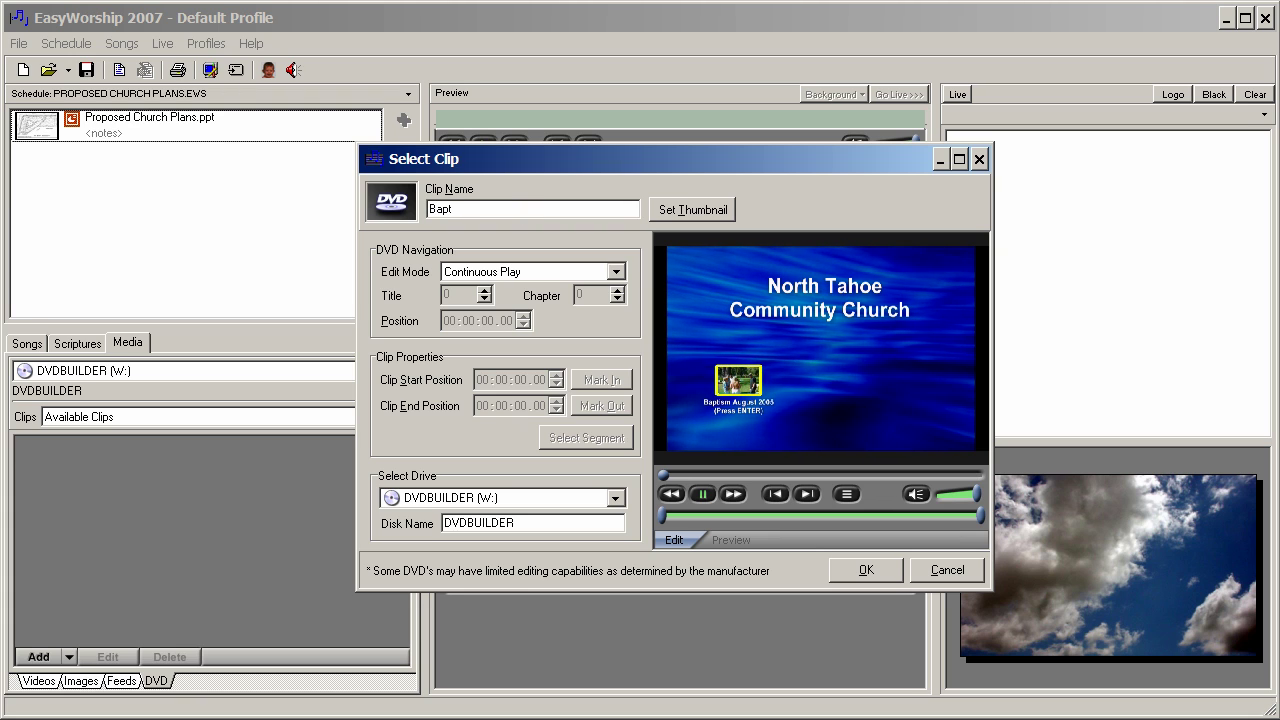
text(ism 2)
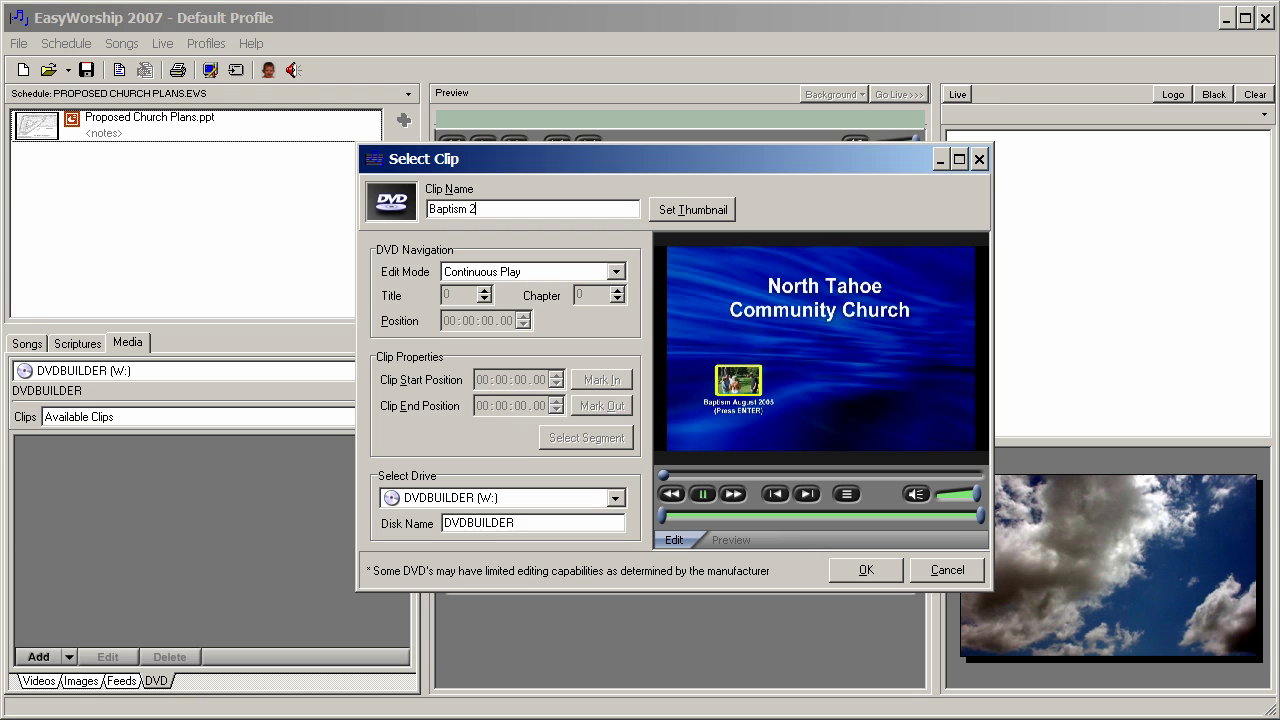
text(005)
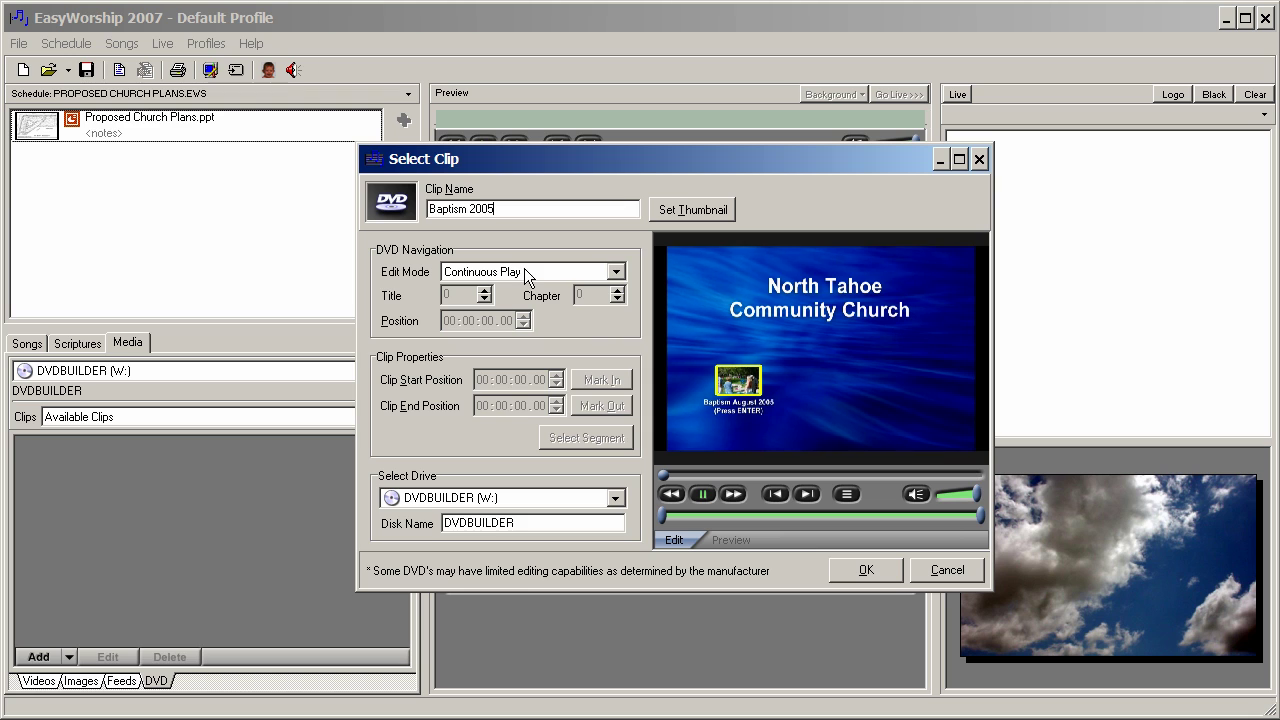
Play the baptism title from the DVD menu and mark the clip's start position at 00:00:01.09, just before the opening text
click(734, 390)
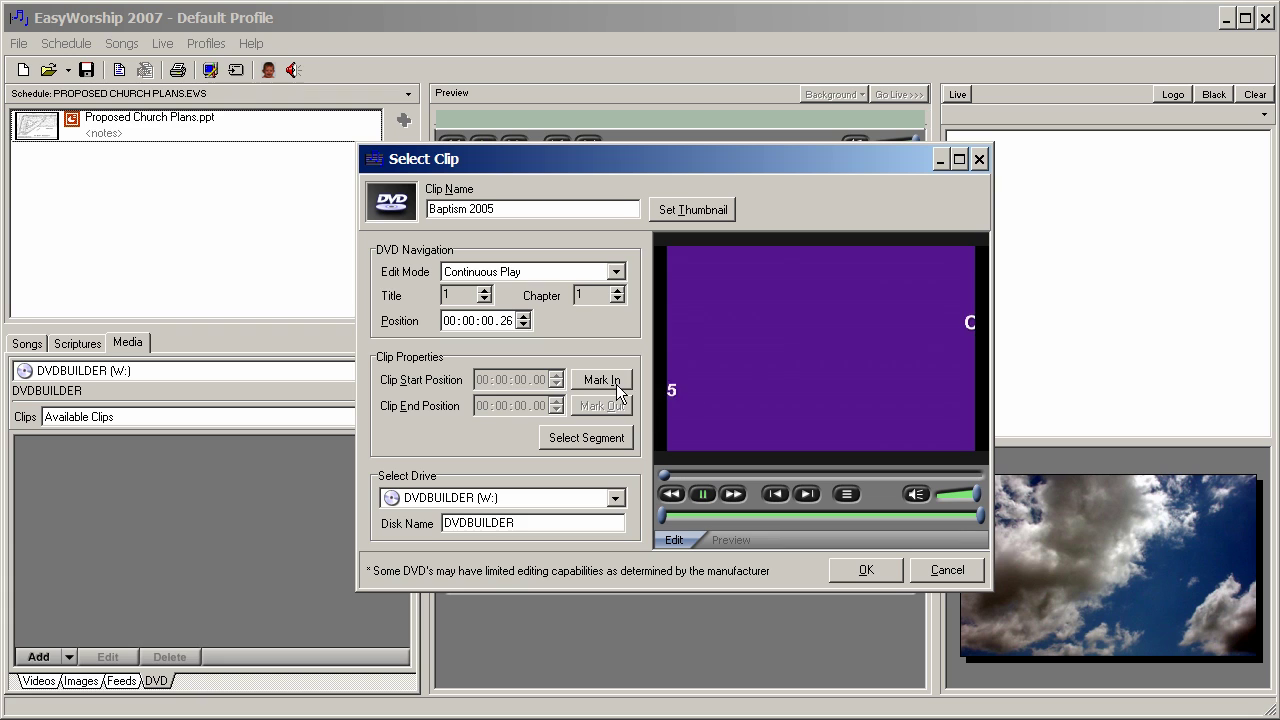
click(603, 381)
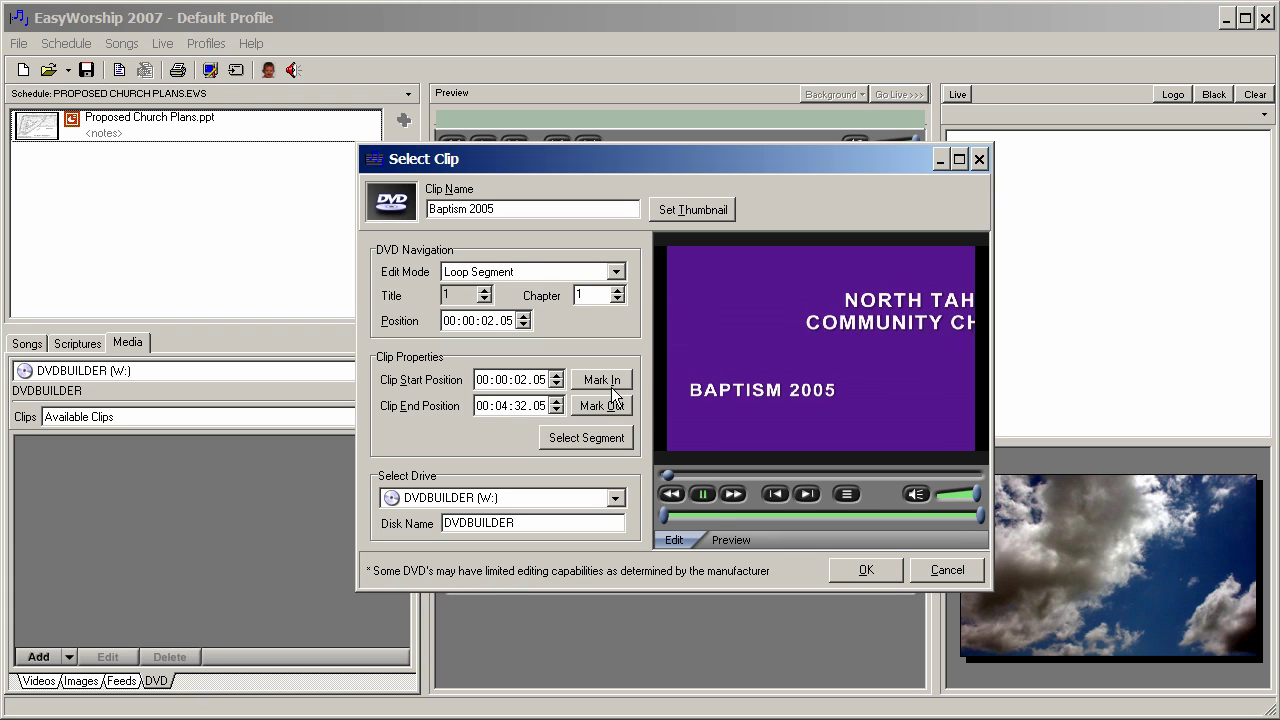
click(701, 496)
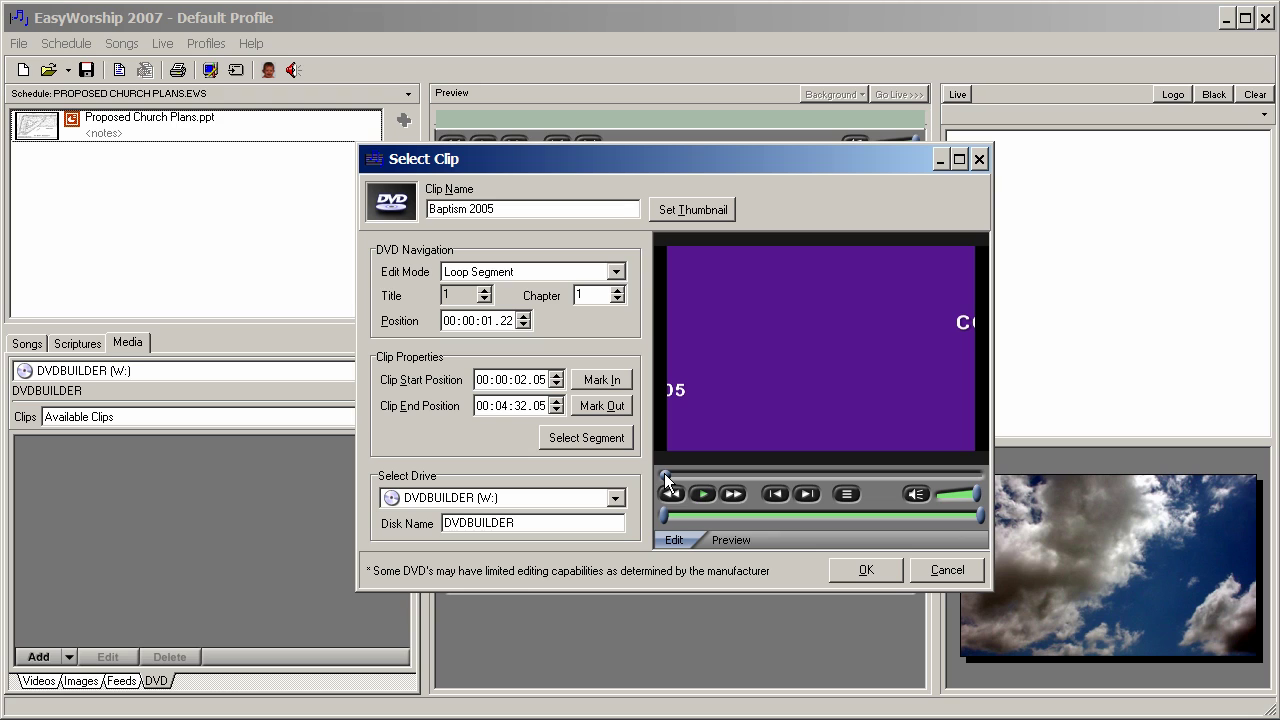
click(661, 471)
click(580, 382)
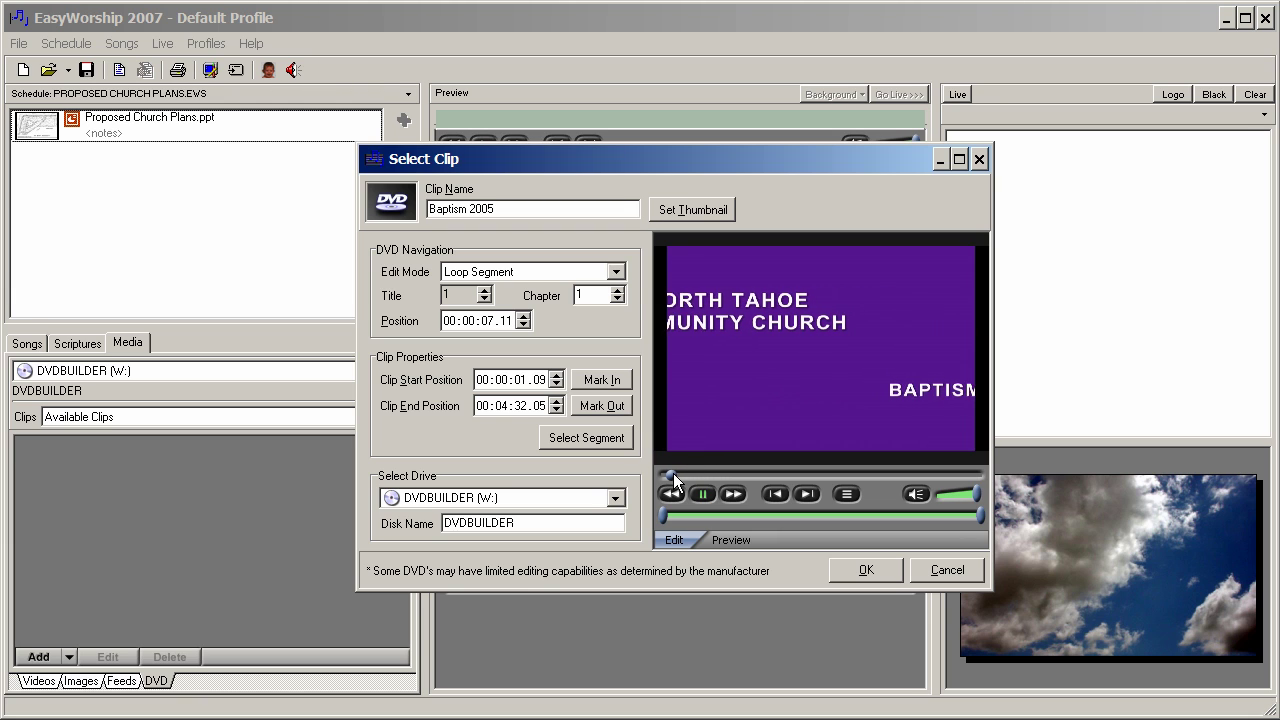
Set the clip's thumbnail to the frame of three men in the water at about 00:01:33, and accept the clip
drag(673, 473, 743, 466)
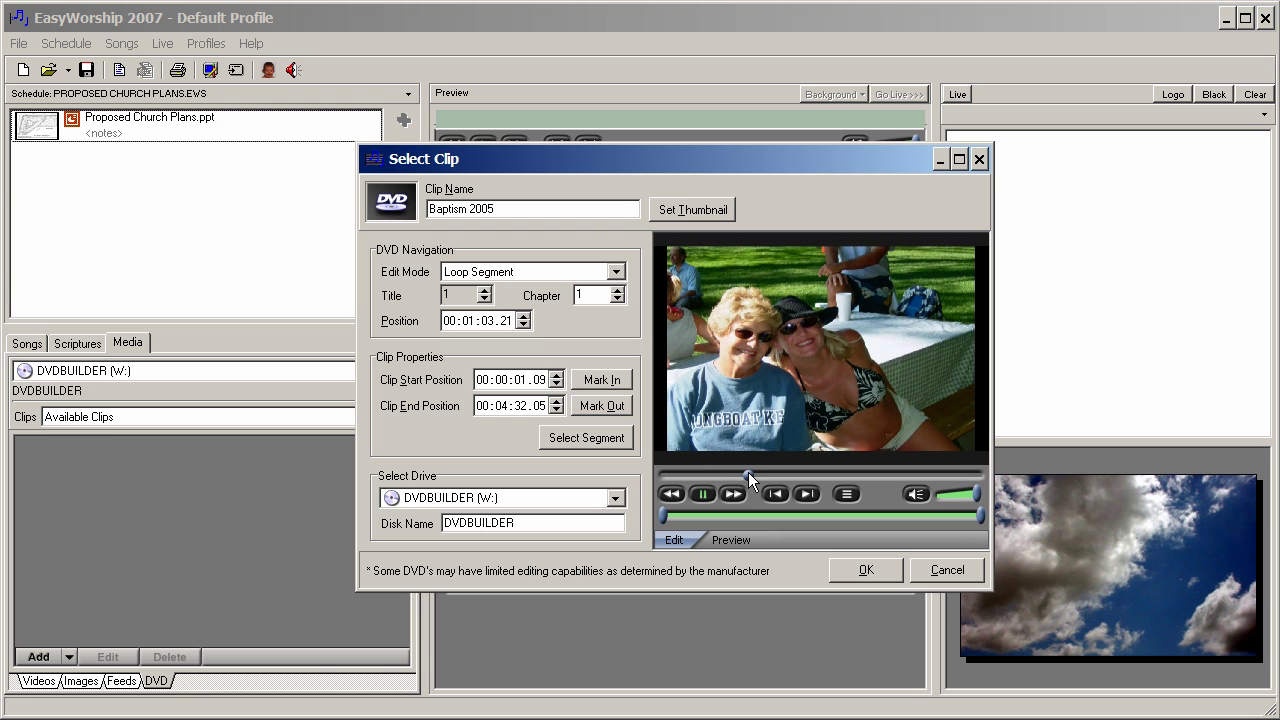
drag(748, 472, 751, 473)
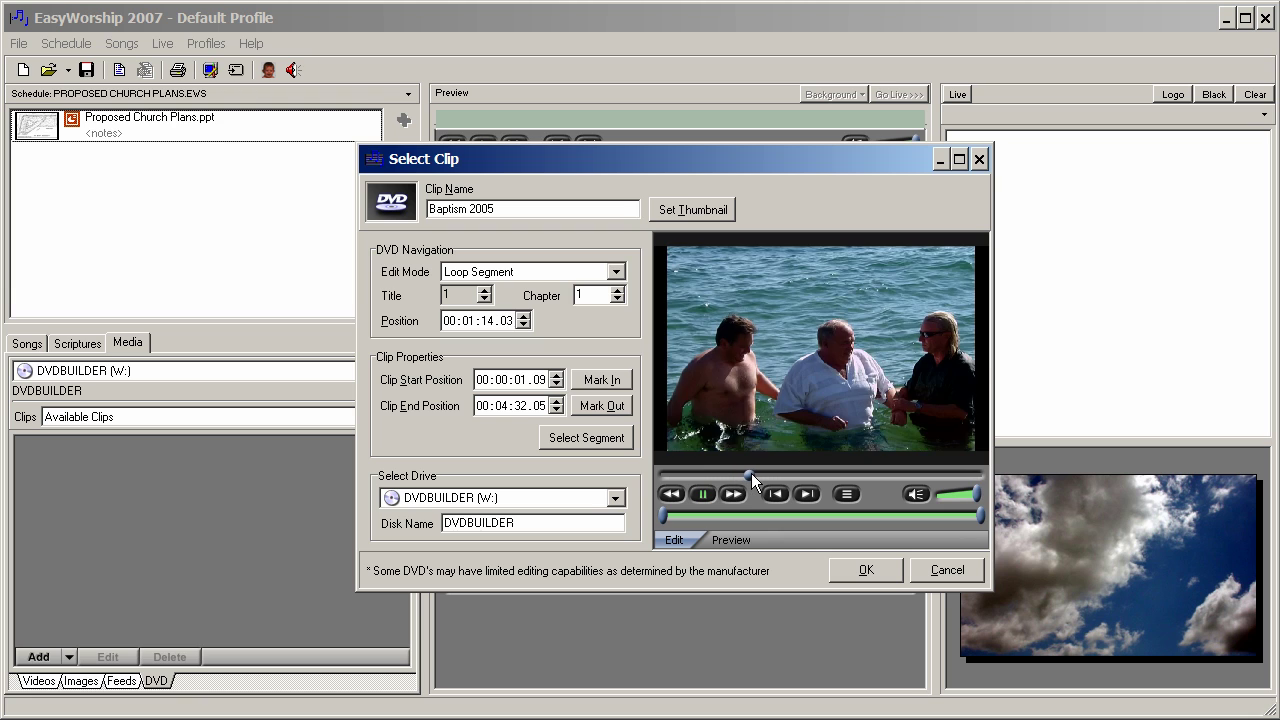
click(705, 213)
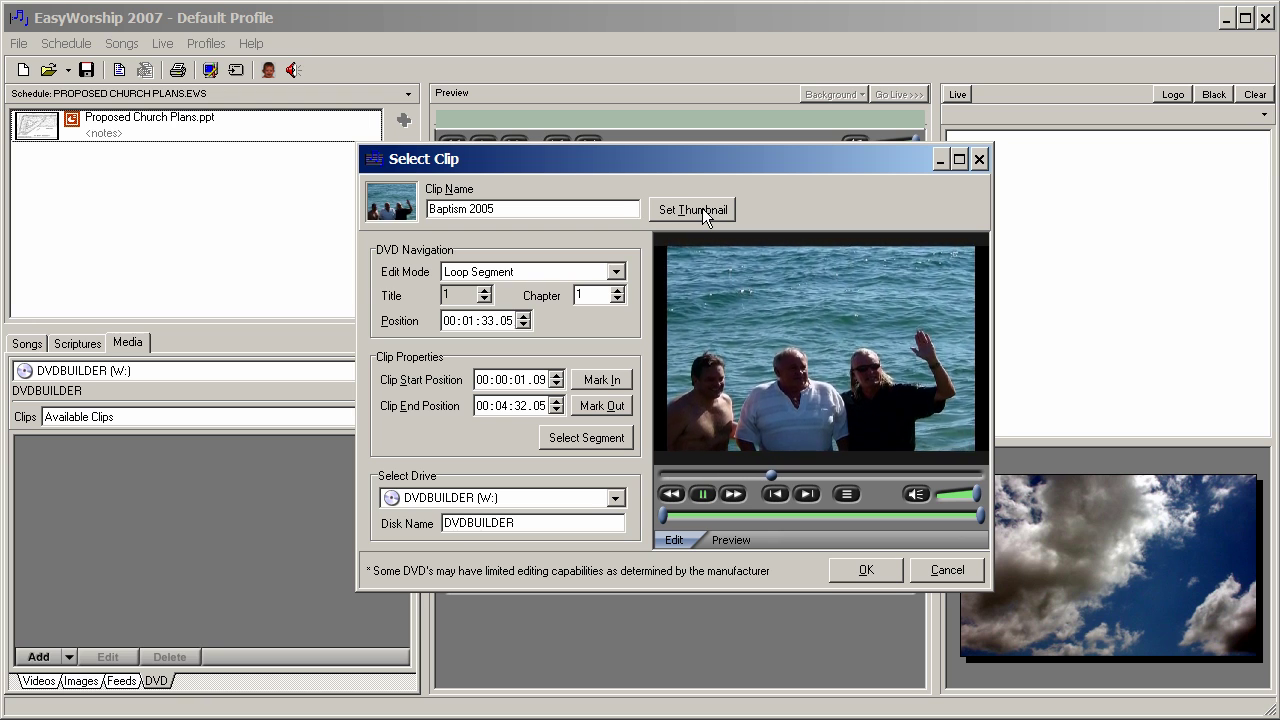
click(700, 211)
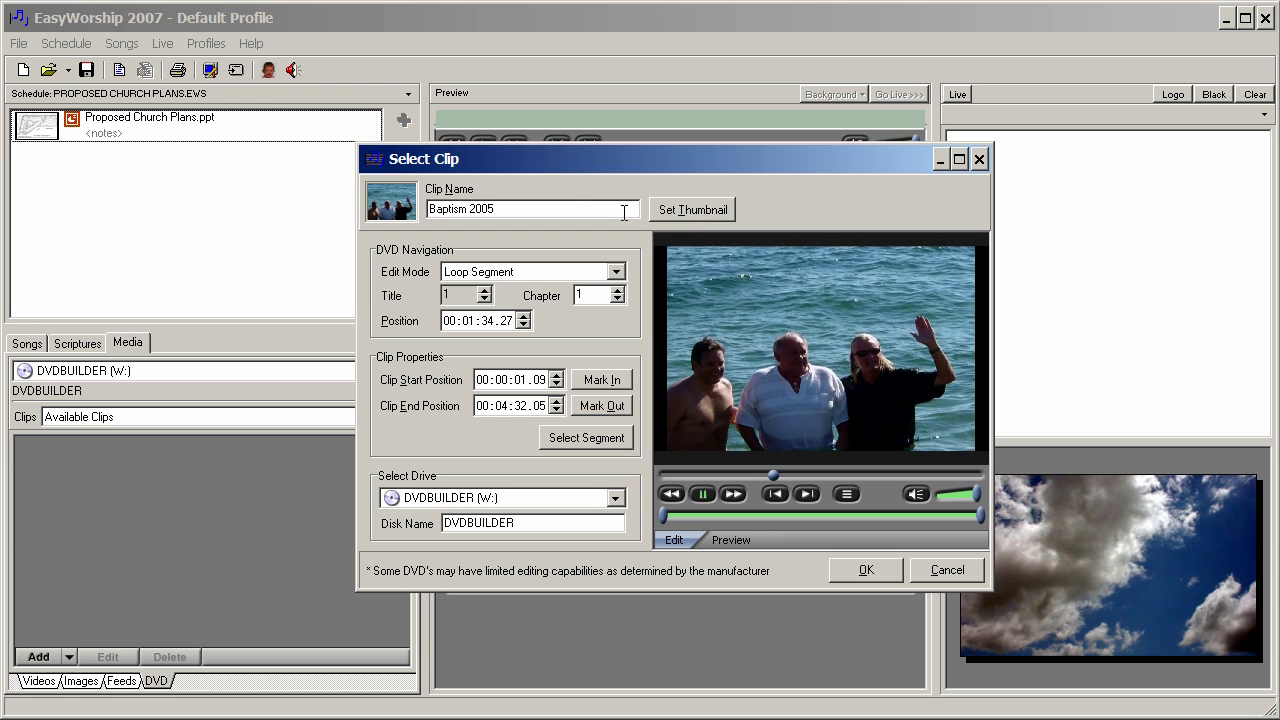
click(689, 211)
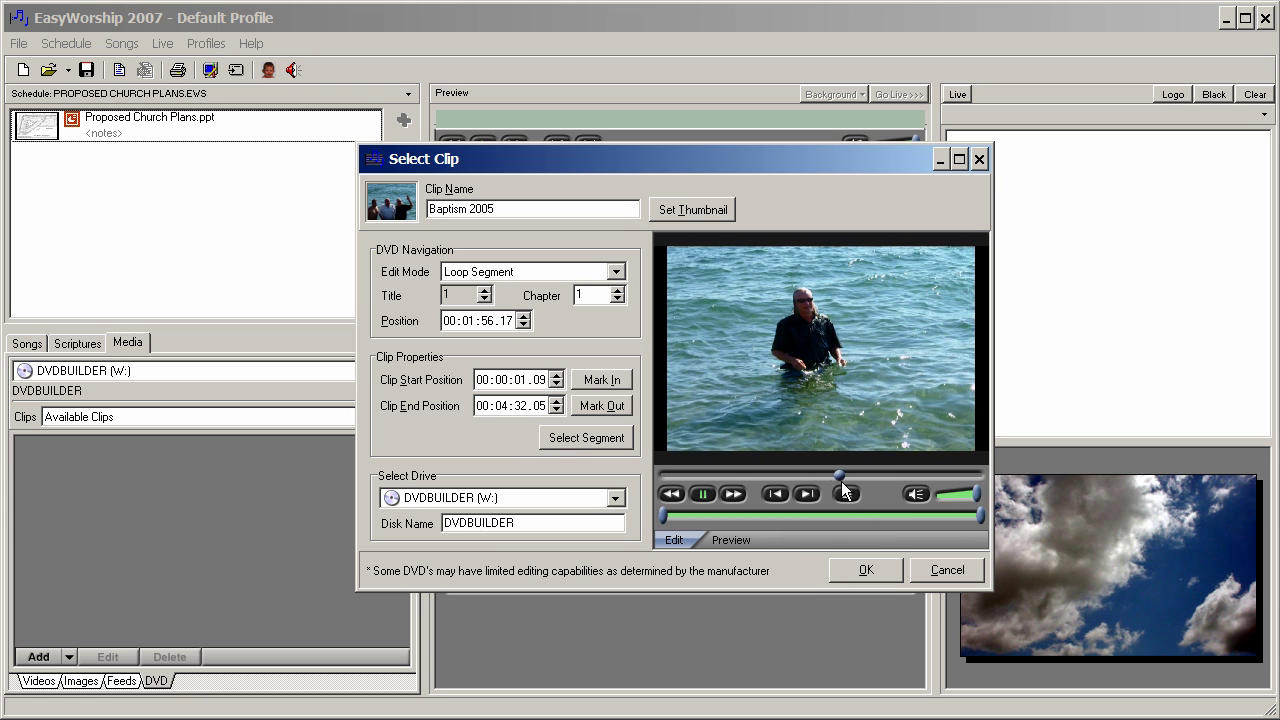
drag(842, 484, 874, 479)
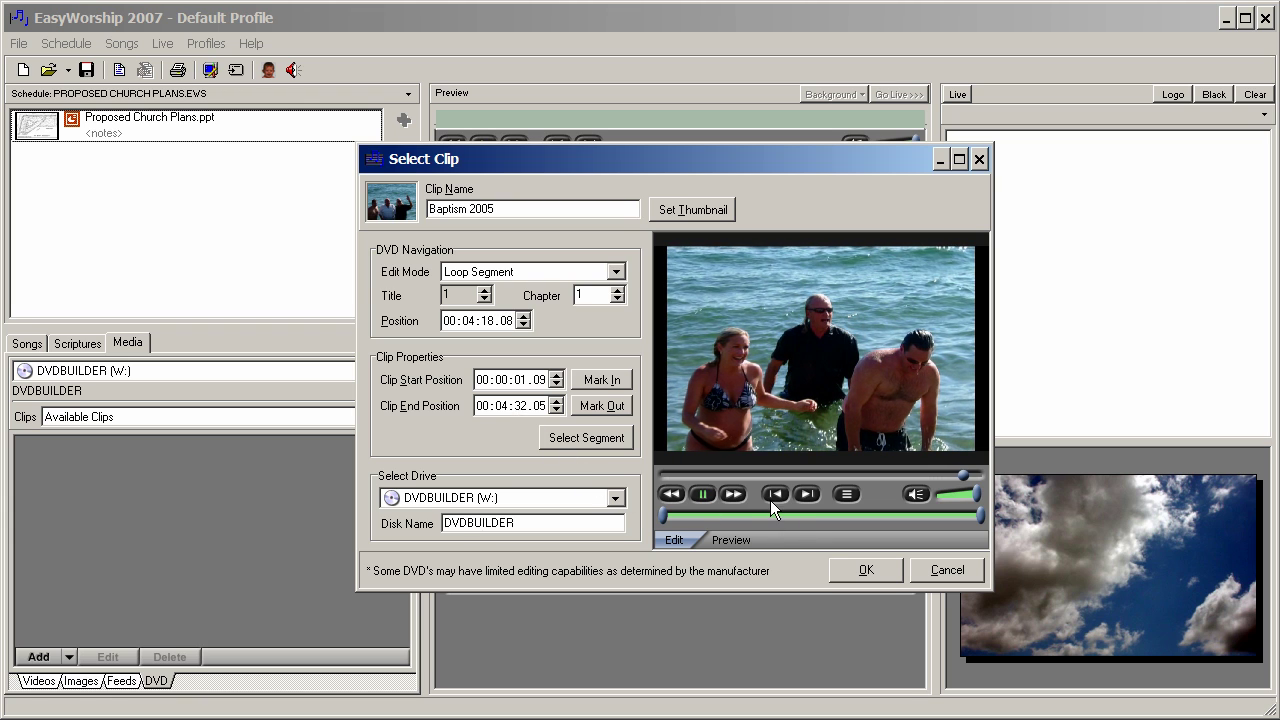
click(852, 570)
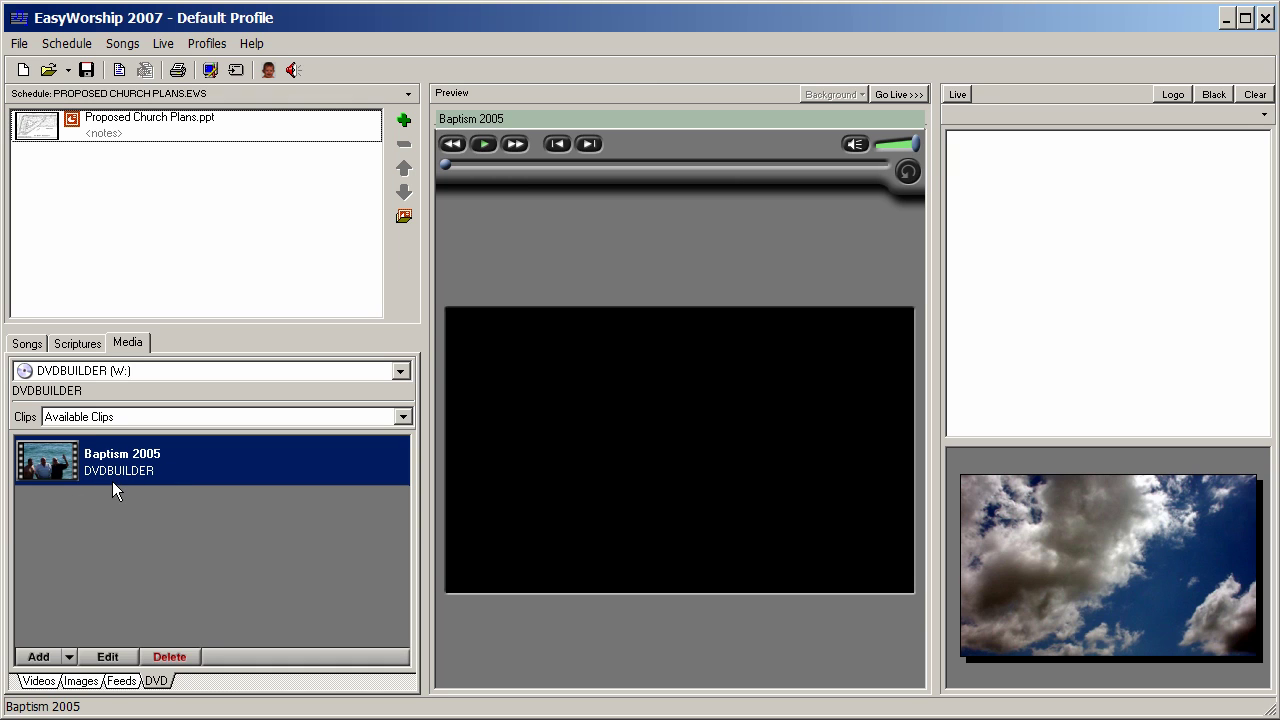
Add the Baptism 2005 DVD clip to the schedule below the church plans presentation and save the schedule
drag(47, 460, 83, 249)
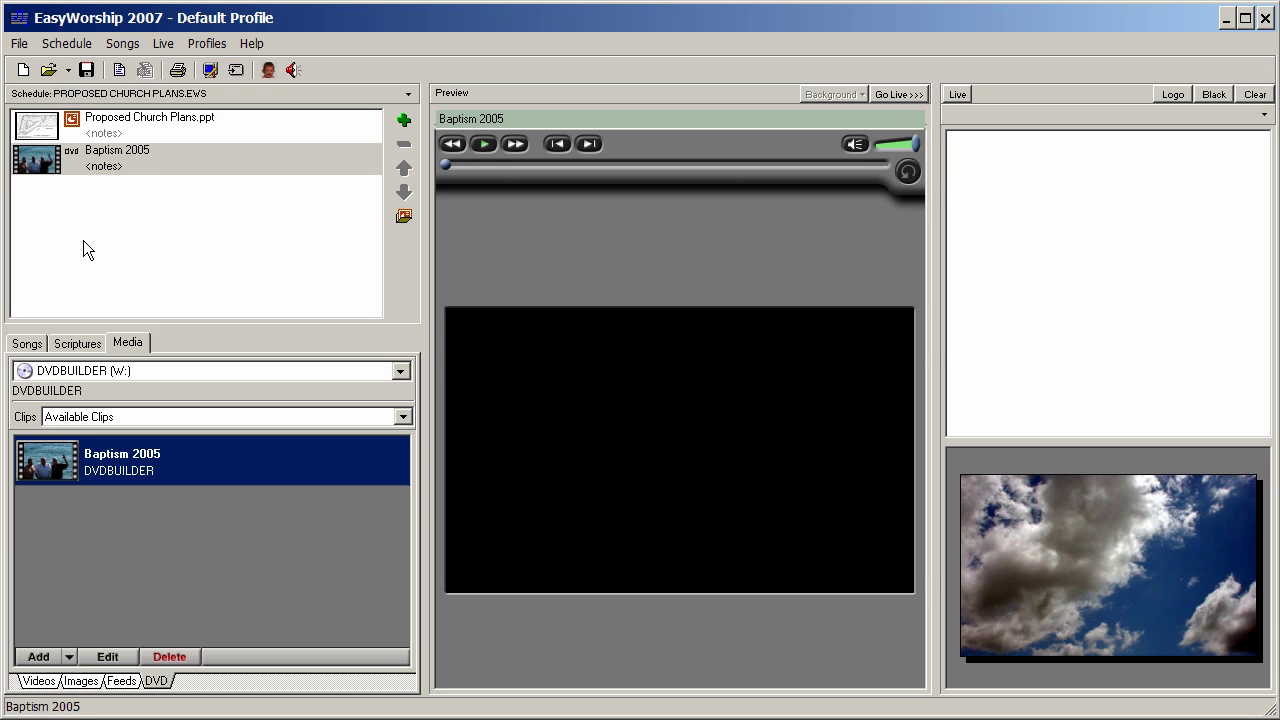
click(86, 70)
Play the Baptism 2005 clip briefly in the preview, pause it and return it to its beginning
click(484, 144)
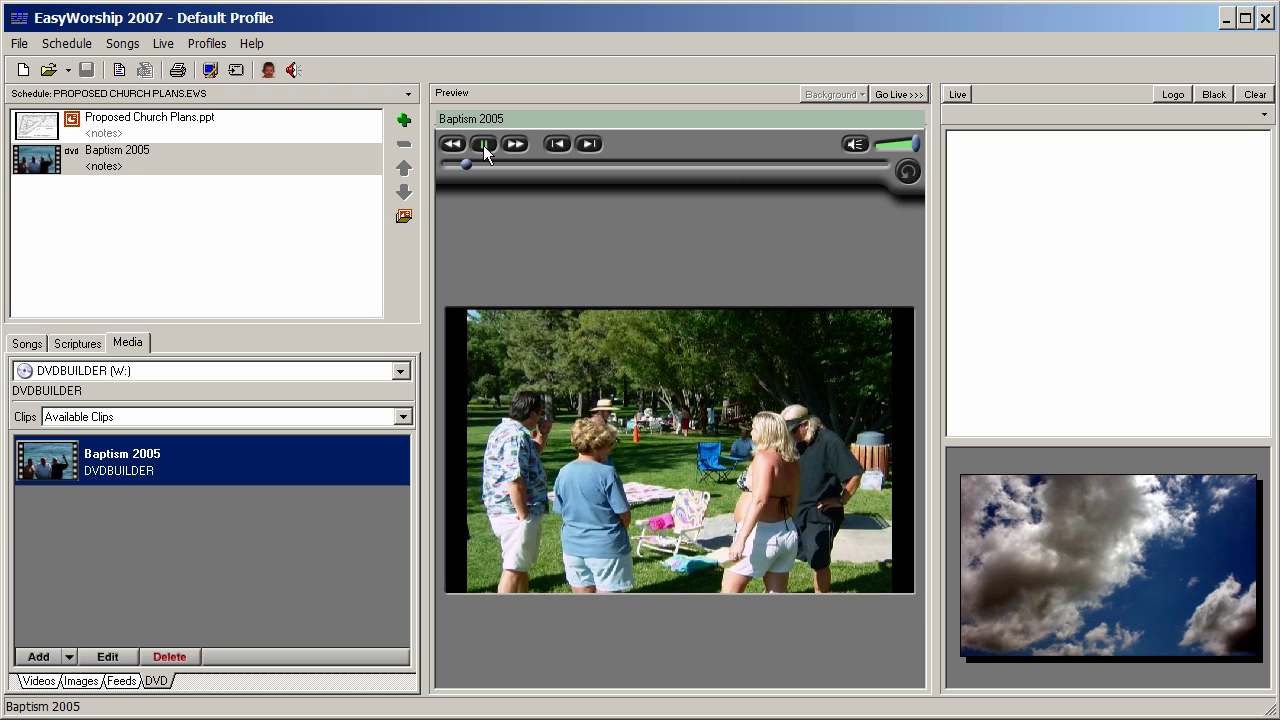
click(484, 146)
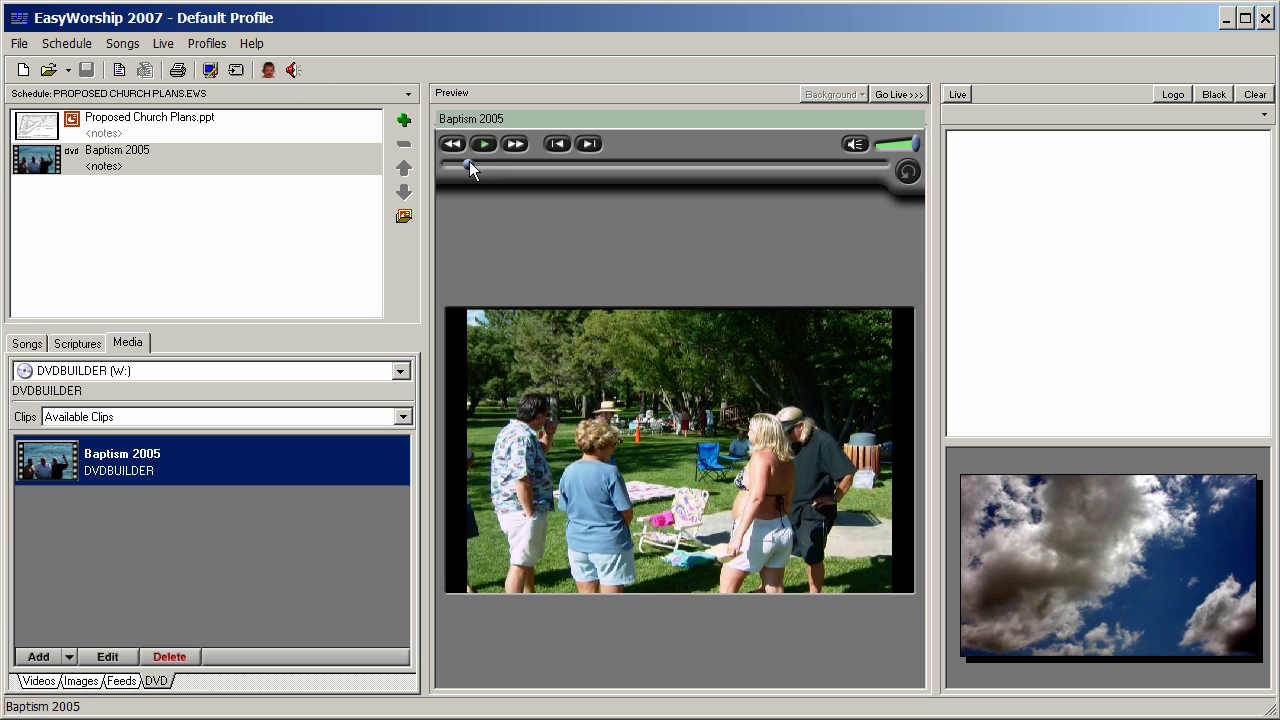
click(445, 163)
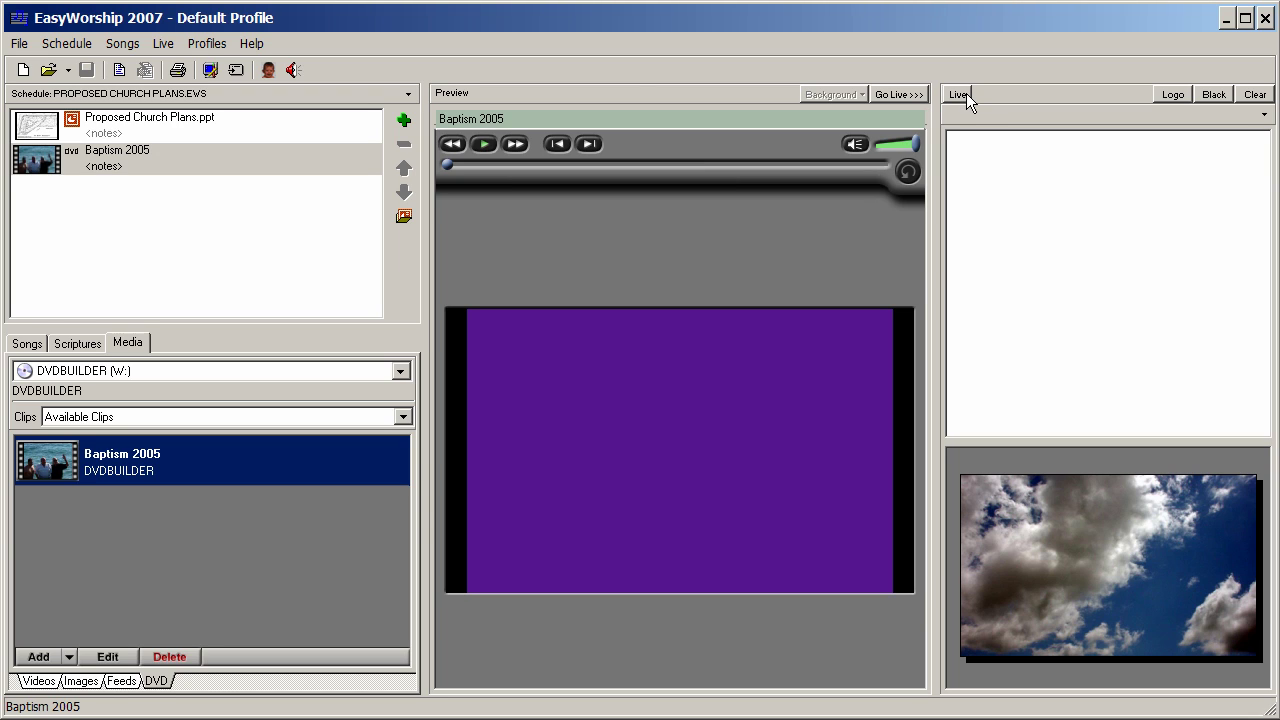
Send the Baptism 2005 clip live, mute and unmute its sound, and turn on looping for the live playback
click(903, 95)
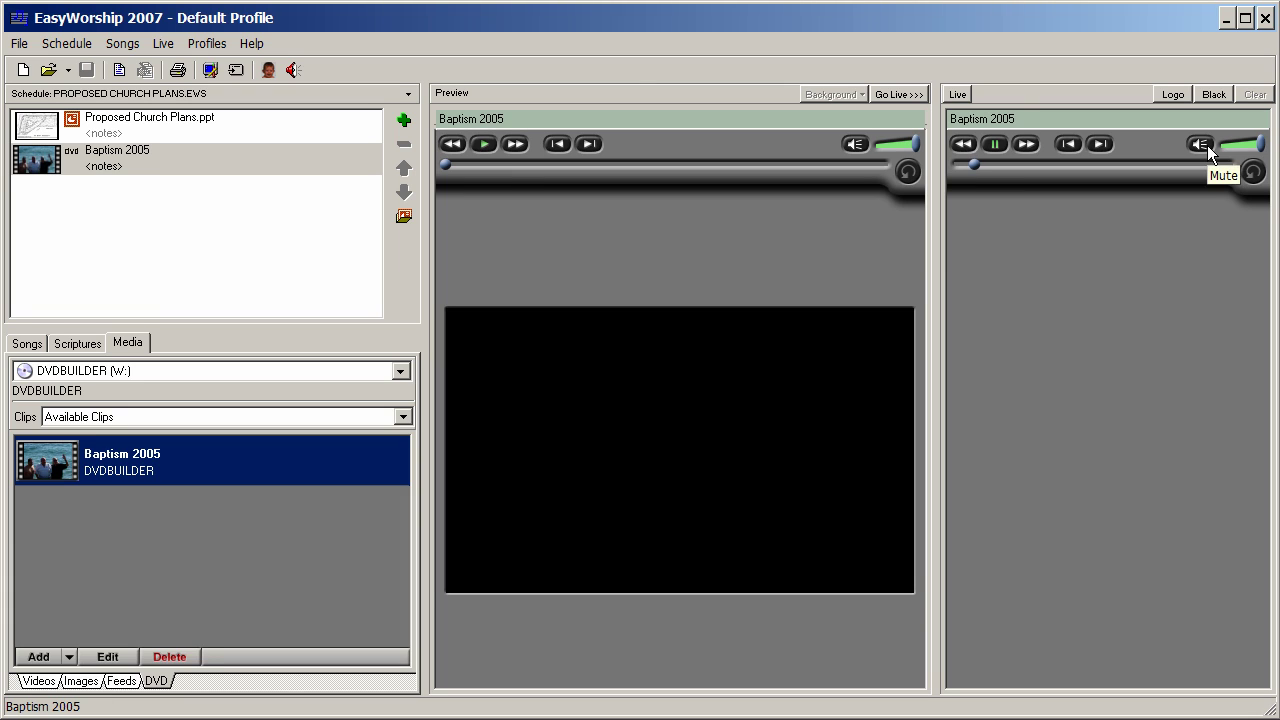
click(1203, 150)
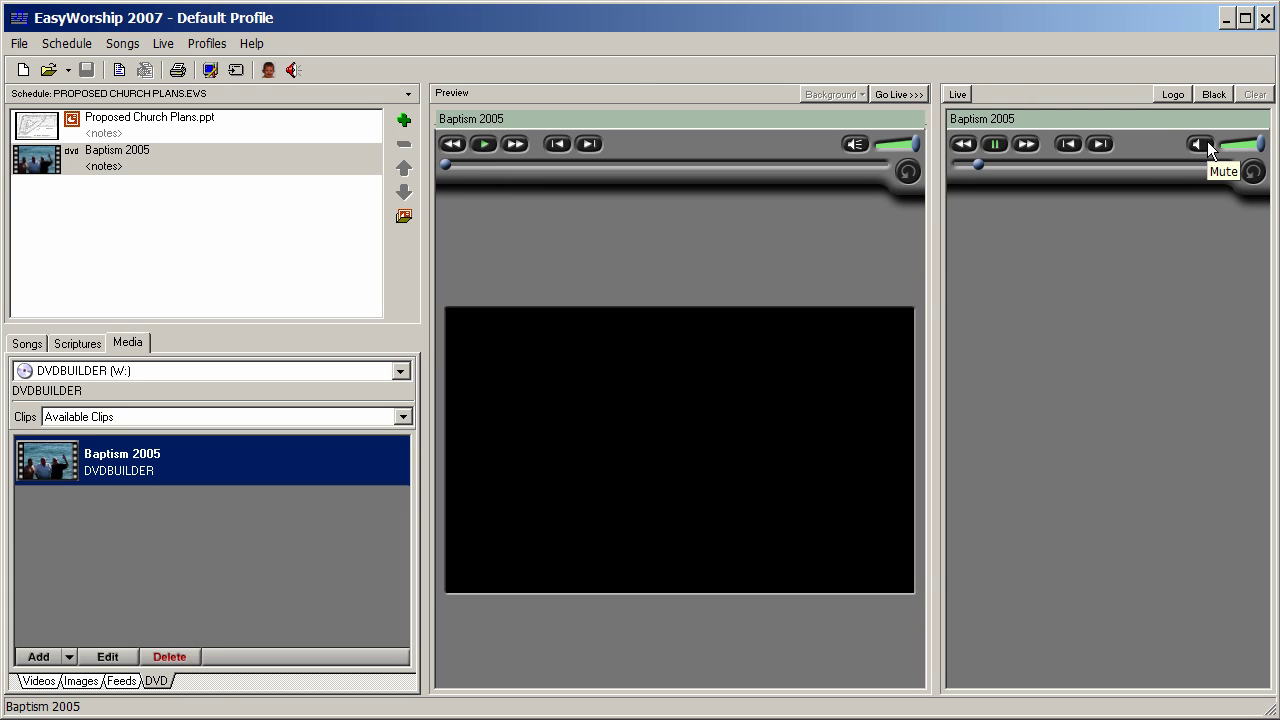
click(1203, 146)
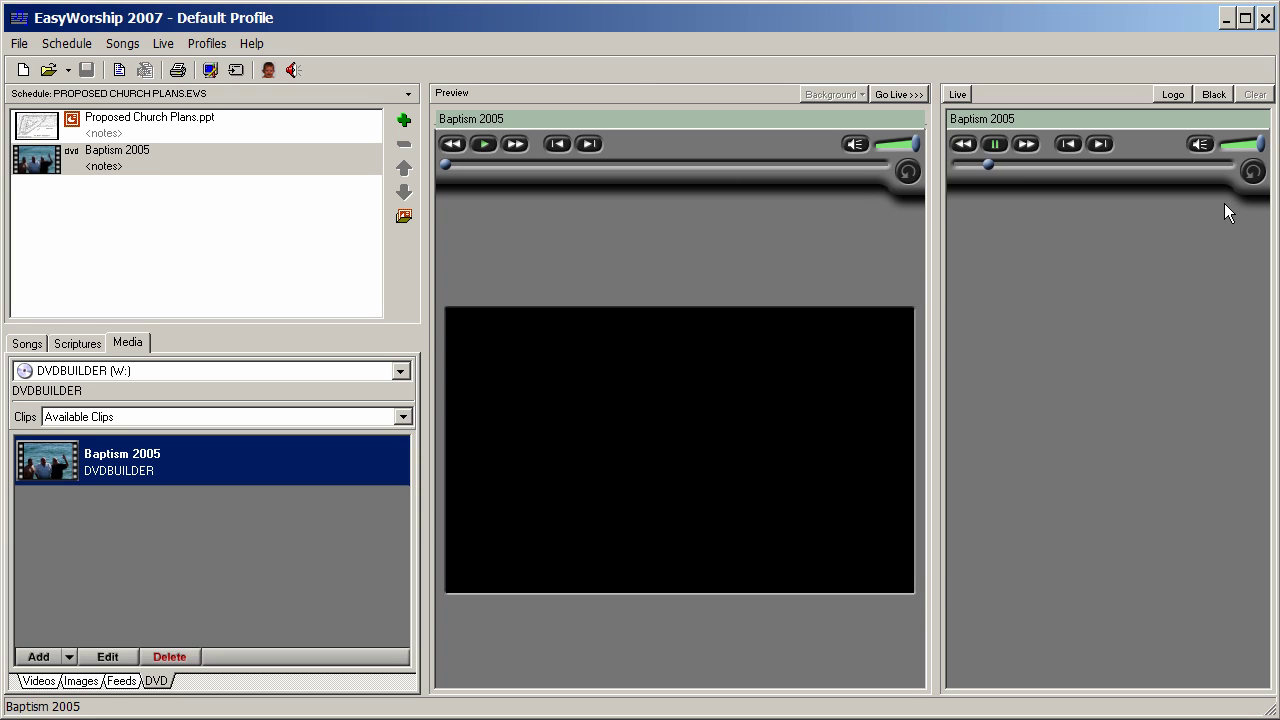
click(1252, 171)
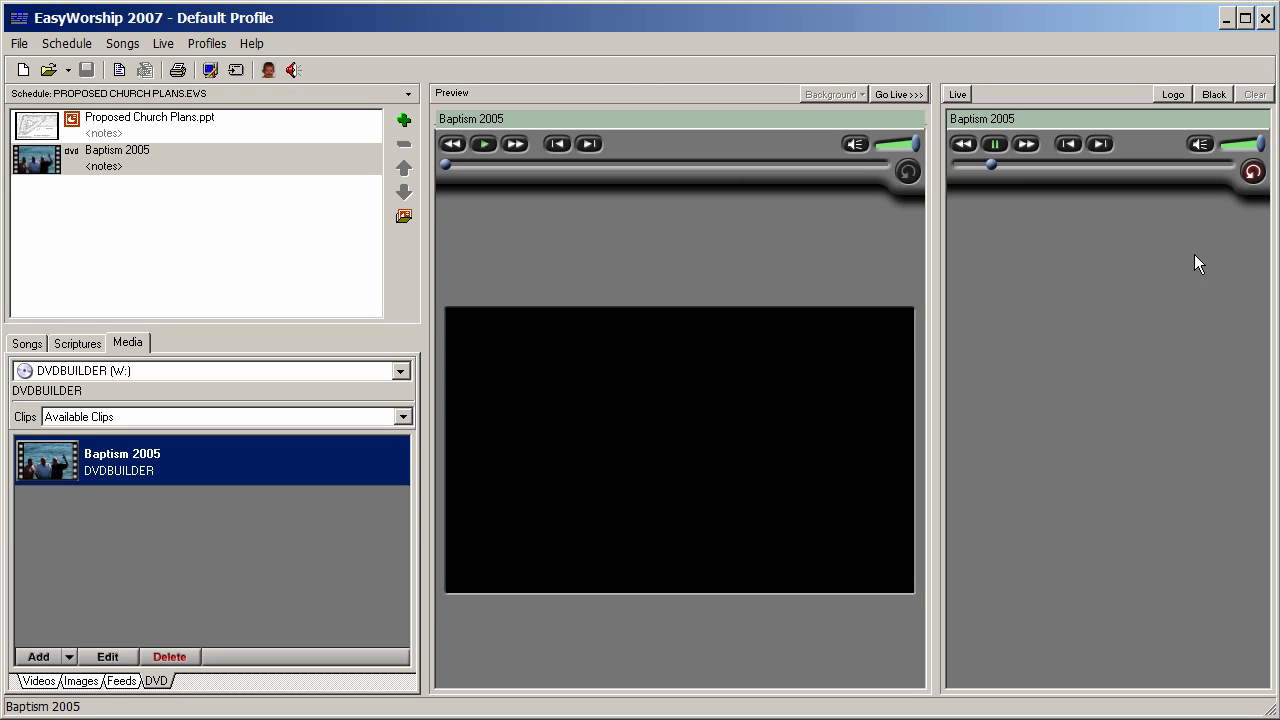